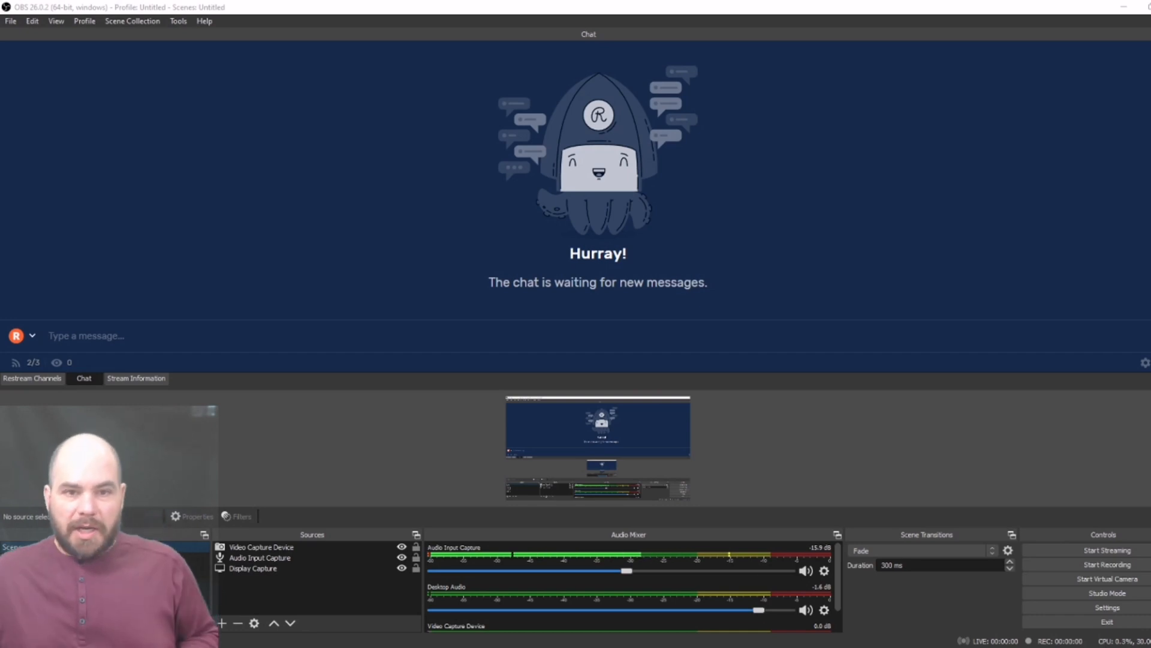
Restore the OBS window and preview the Restream Channels, Chat and Stream Information docks
drag(306, 7, 400, 57)
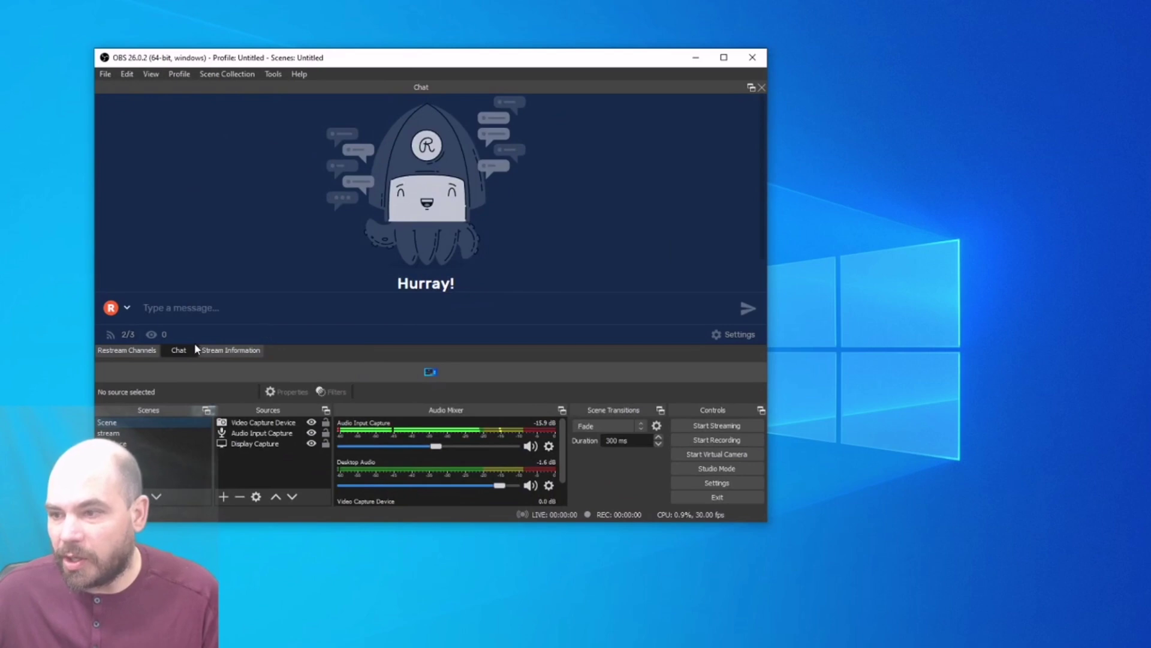
click(126, 350)
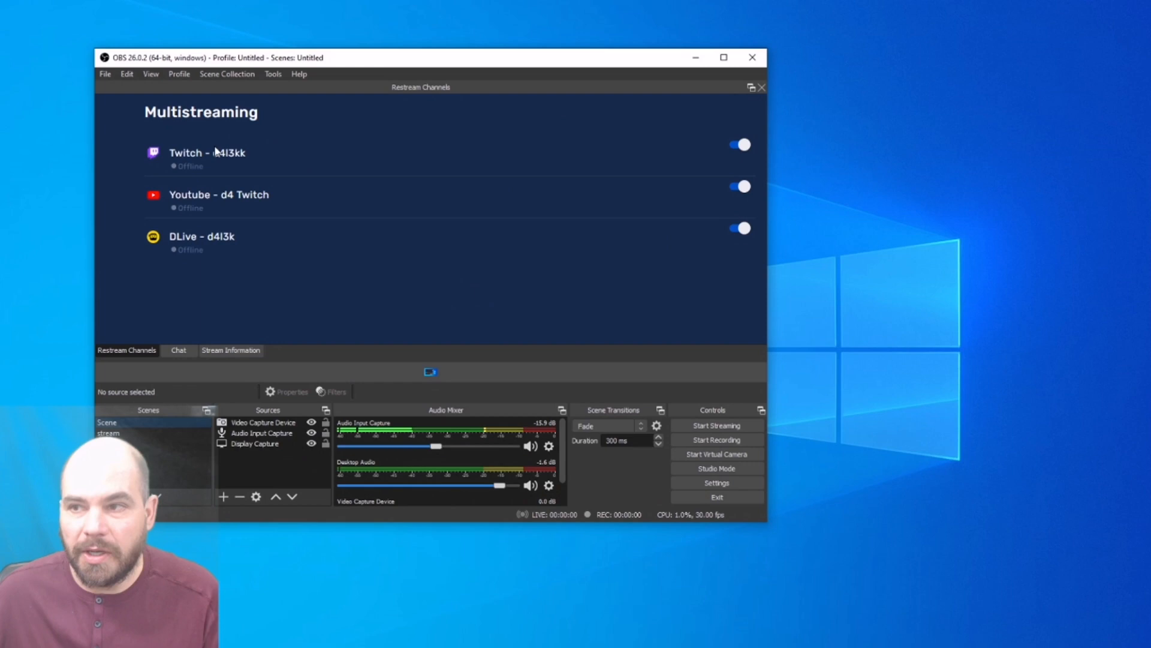
click(179, 353)
click(227, 352)
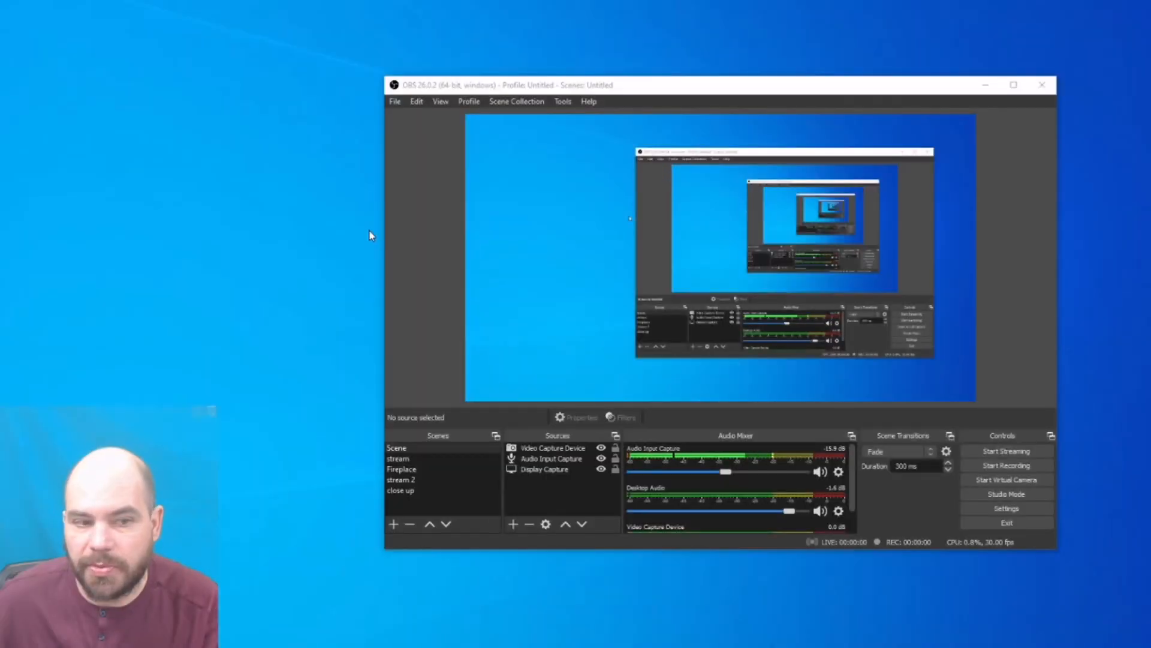
Go to the Stream page of OBS Settings, where Restream.io is the service
click(396, 101)
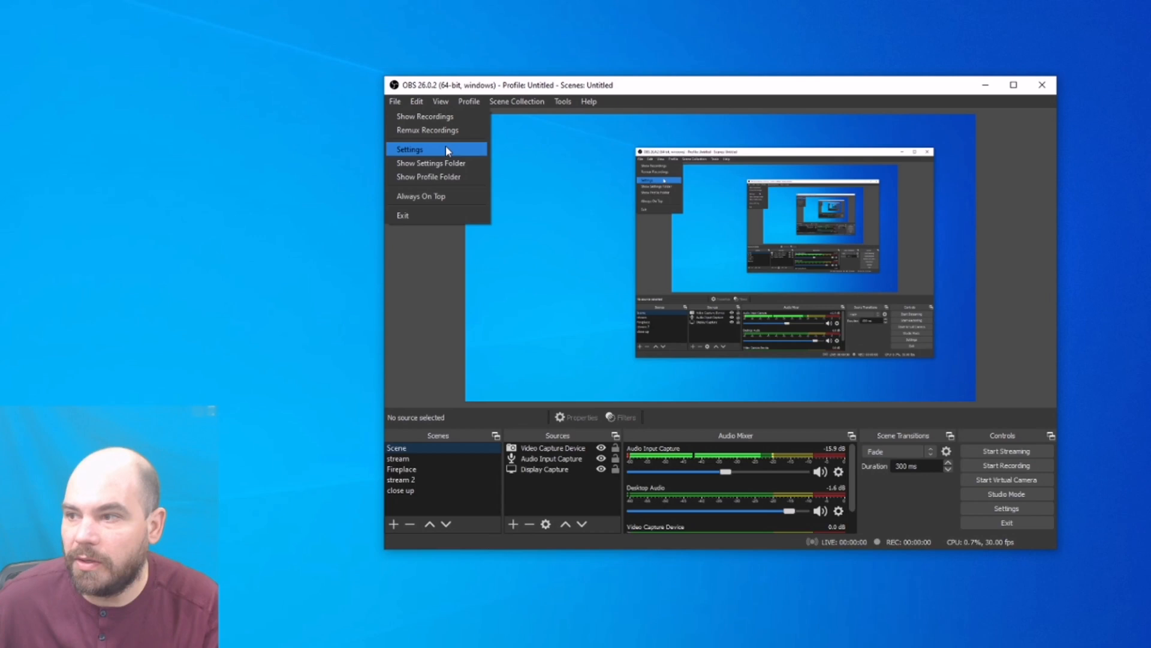
click(425, 150)
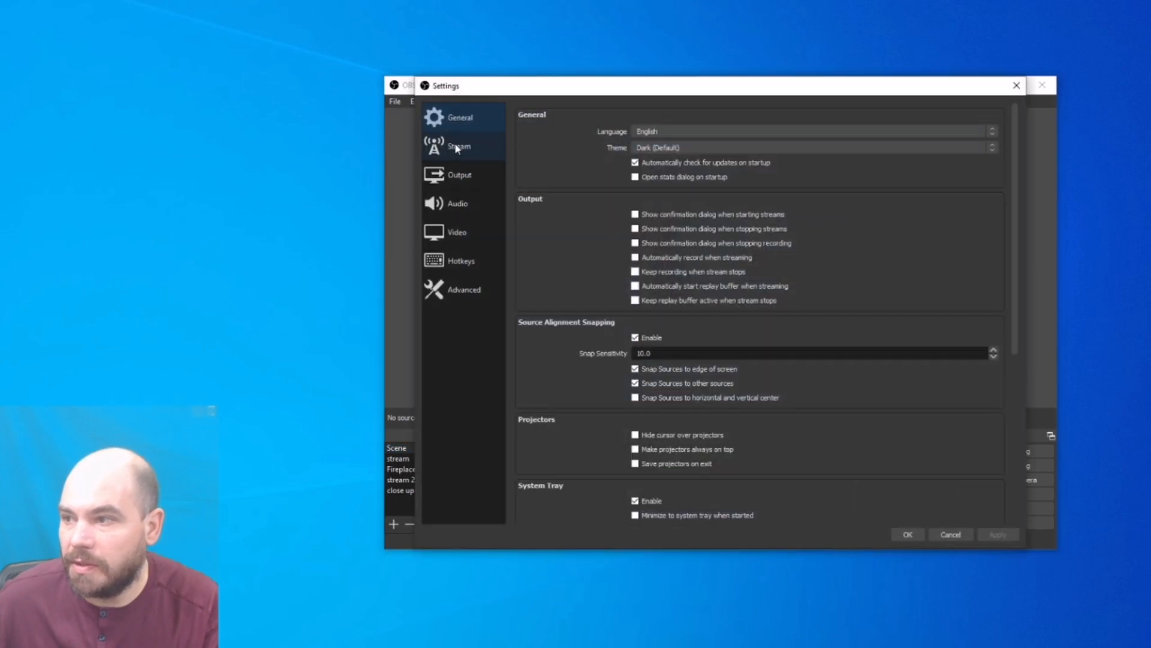
click(457, 147)
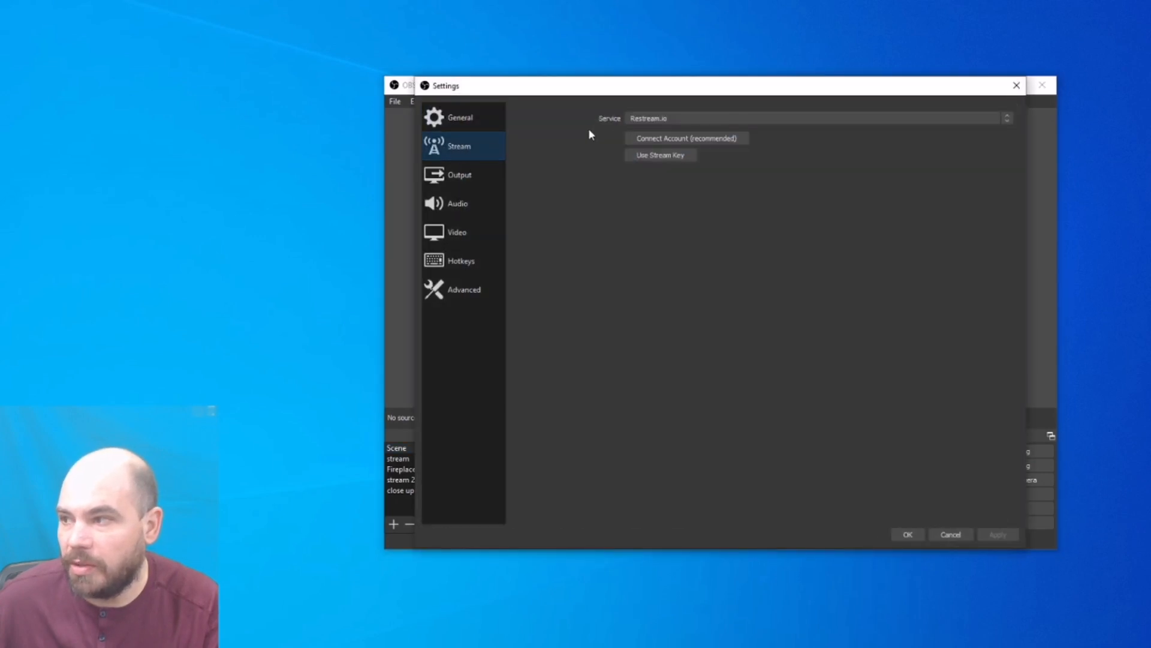
Connect and authorize the Restream.io account, then apply and confirm the settings
click(686, 138)
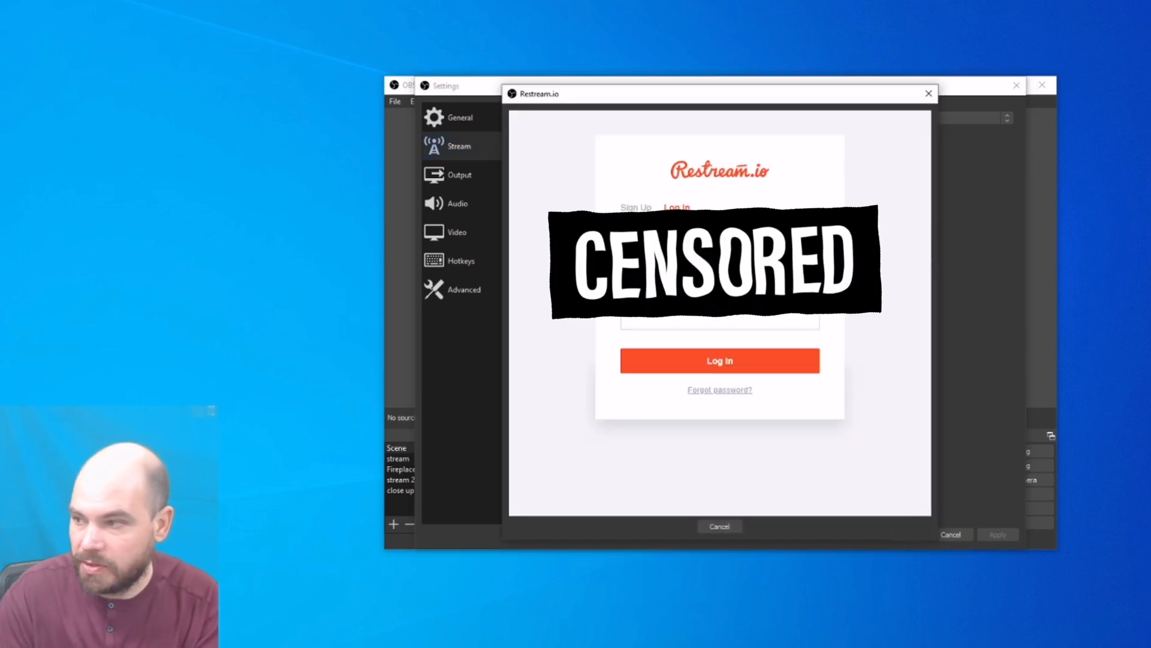
text(****)
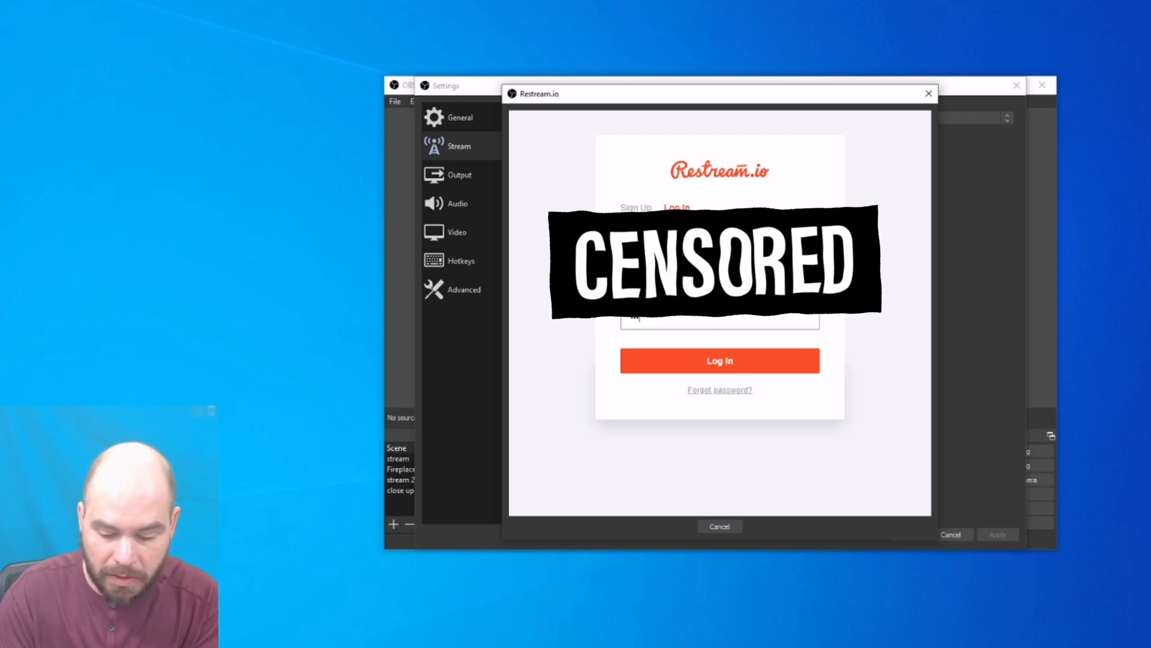
click(711, 365)
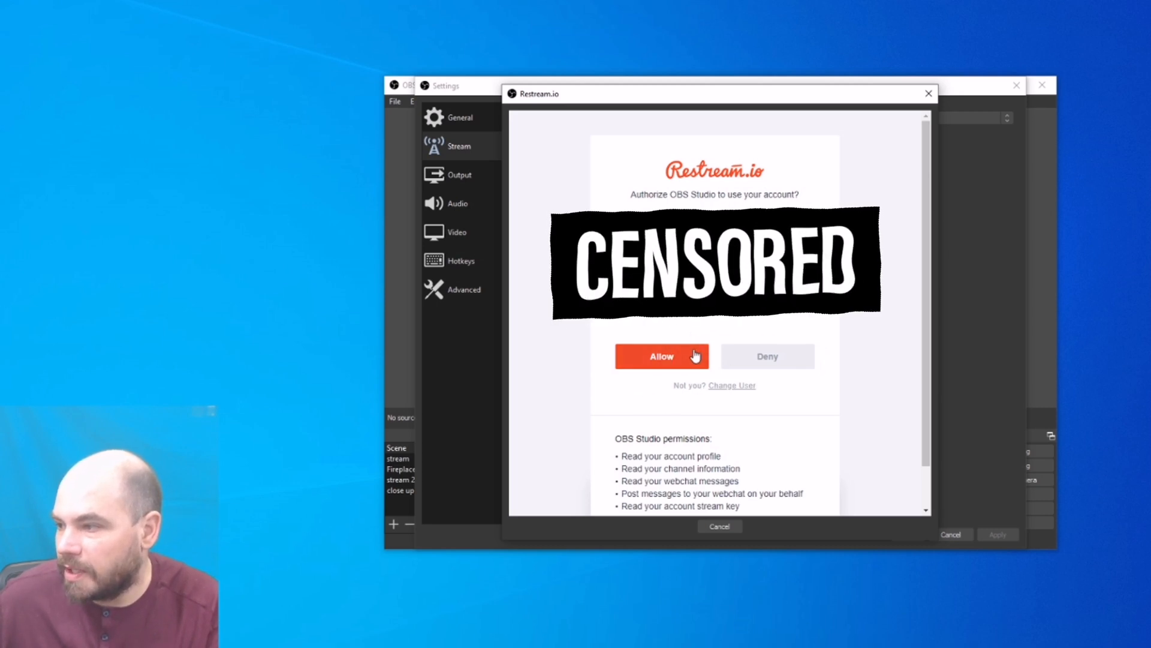
click(664, 358)
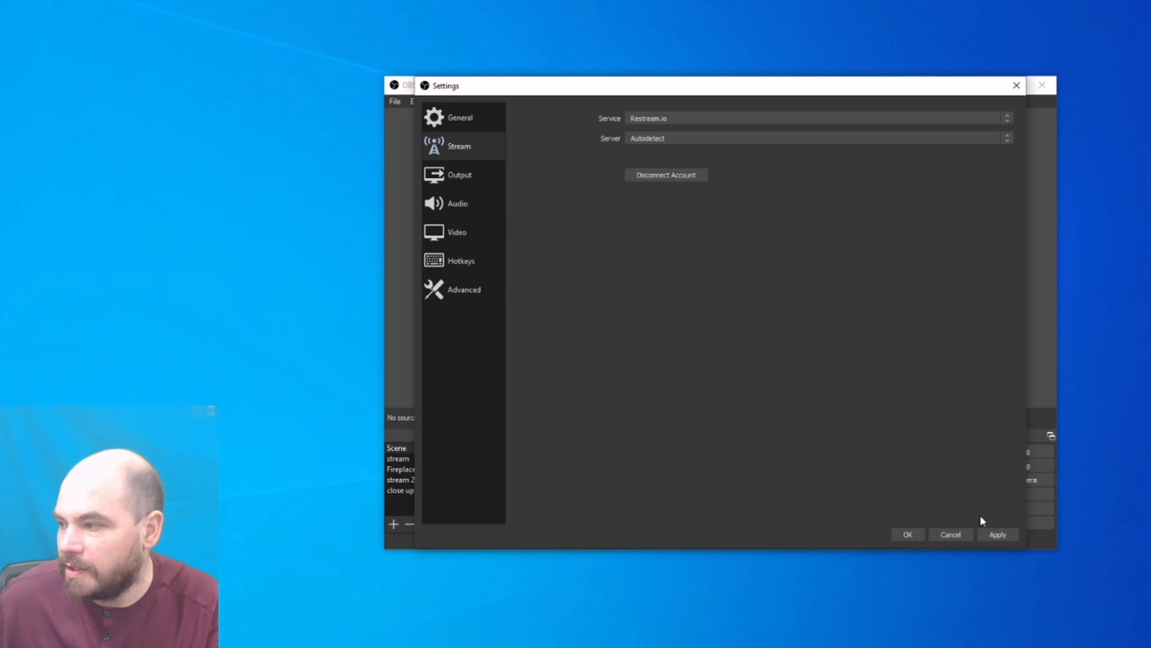
click(998, 535)
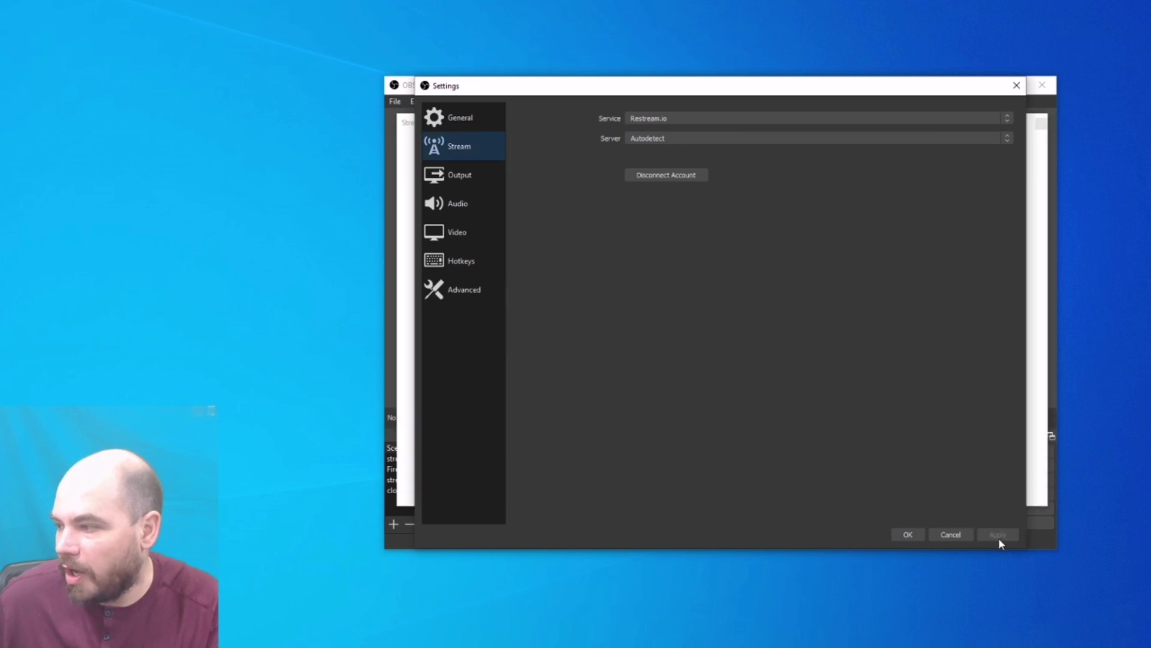
click(907, 535)
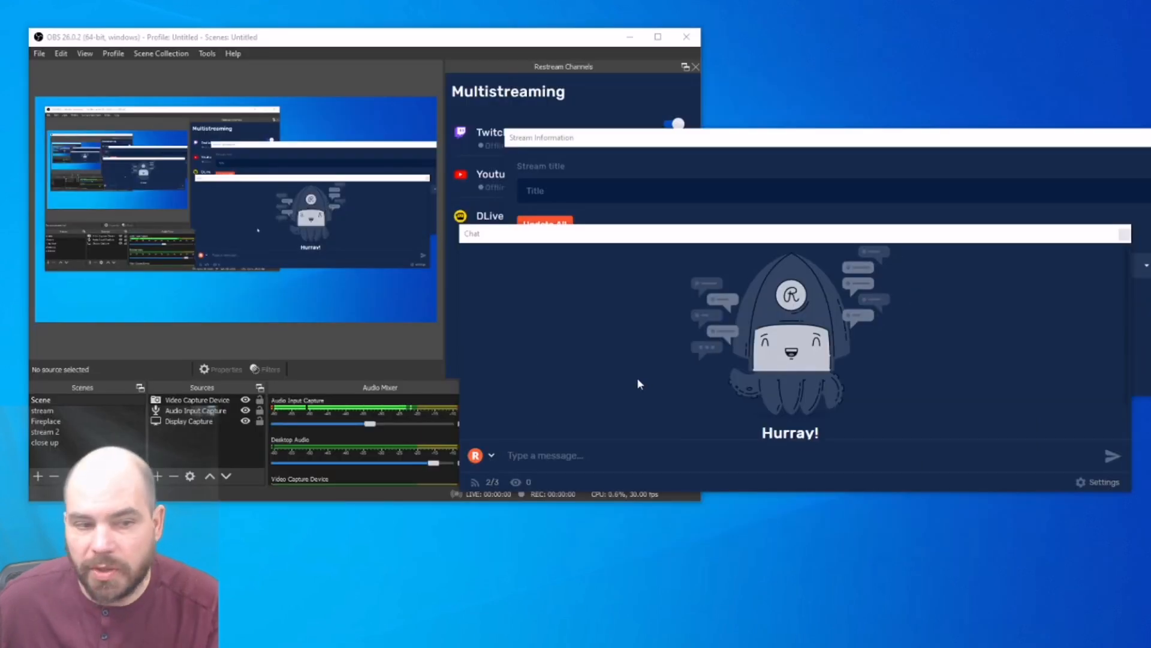
Dock the Stream Information, Chat and Restream Channels panels as tabs in the main window
drag(732, 147, 866, 126)
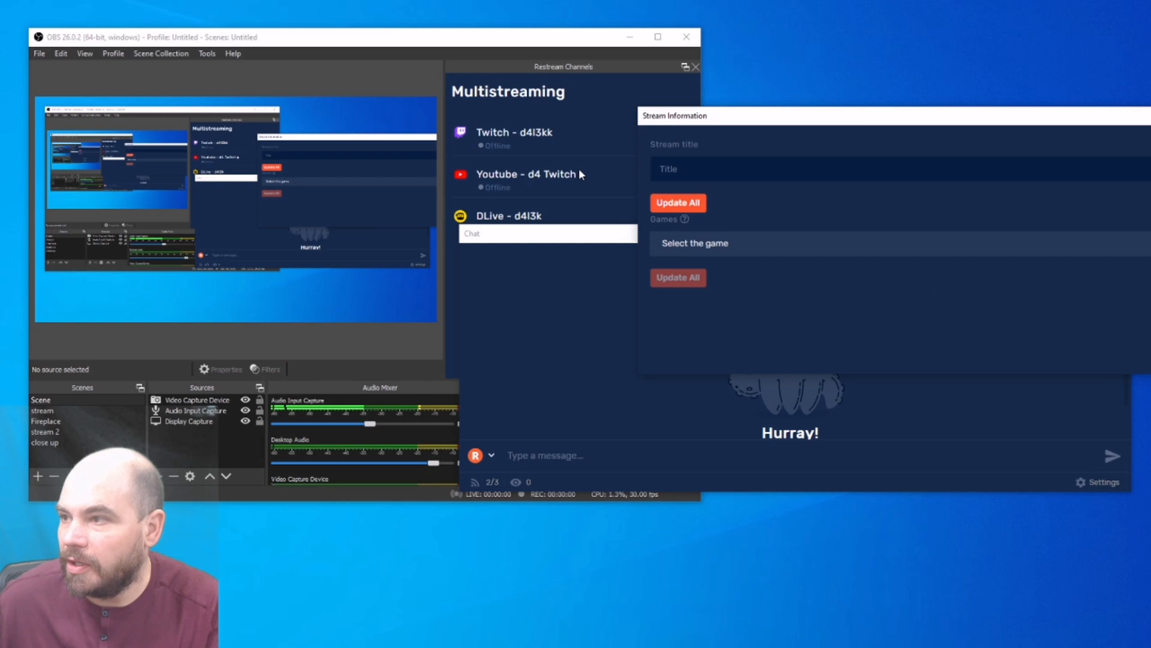
drag(556, 66, 927, 72)
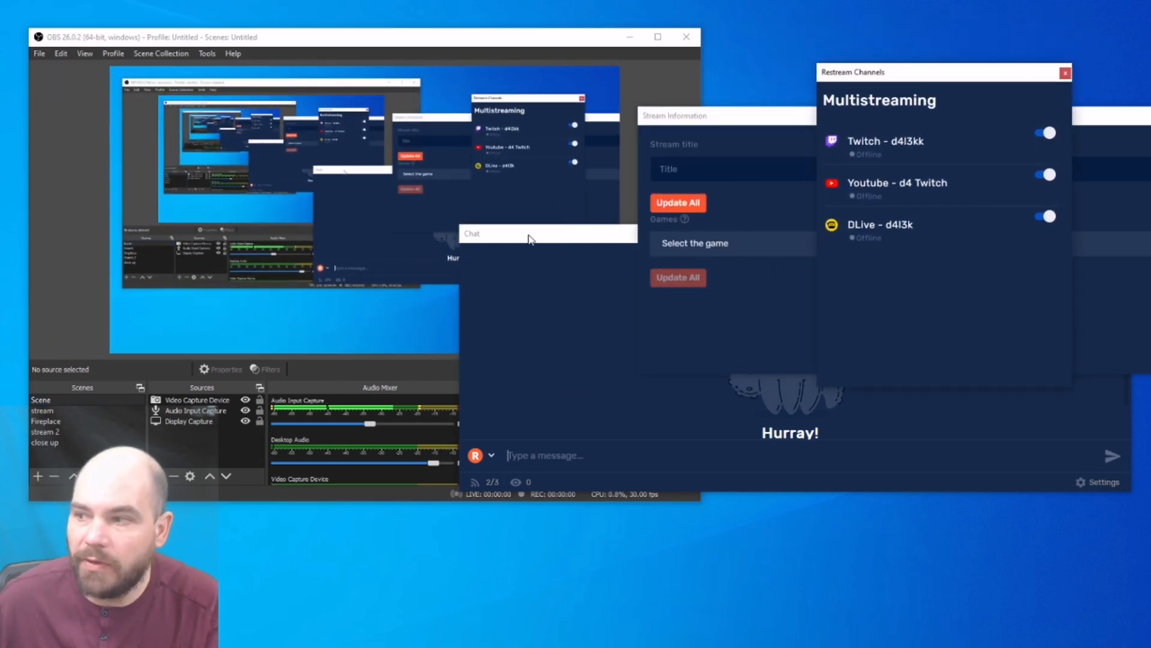
drag(762, 123, 426, 92)
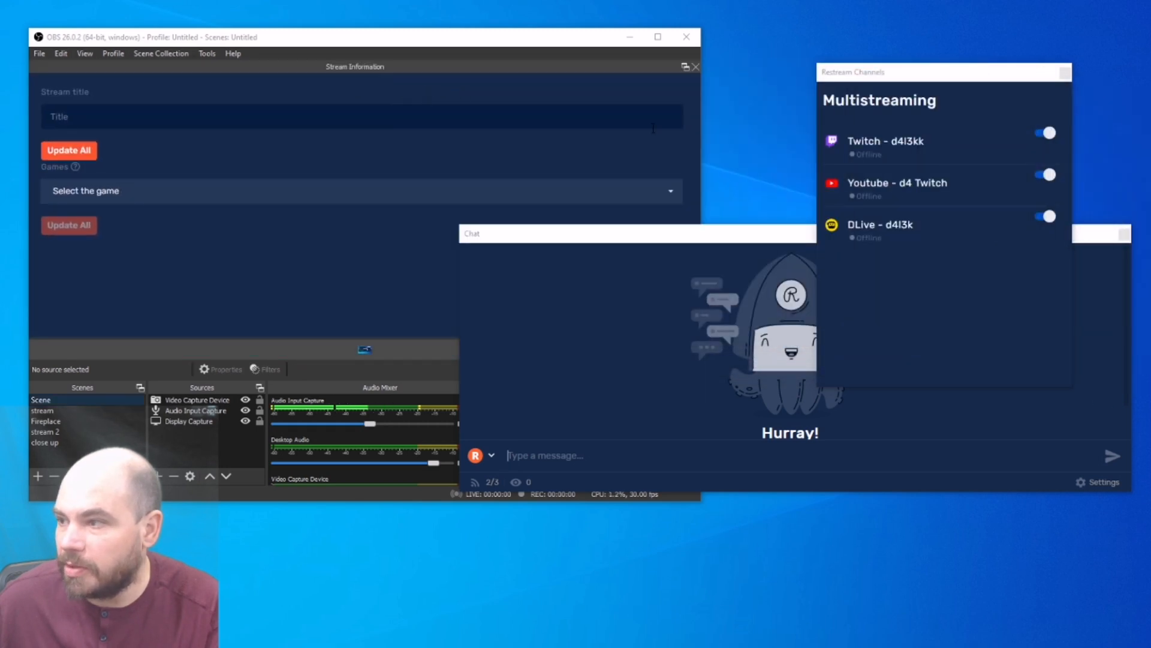
drag(669, 237, 435, 213)
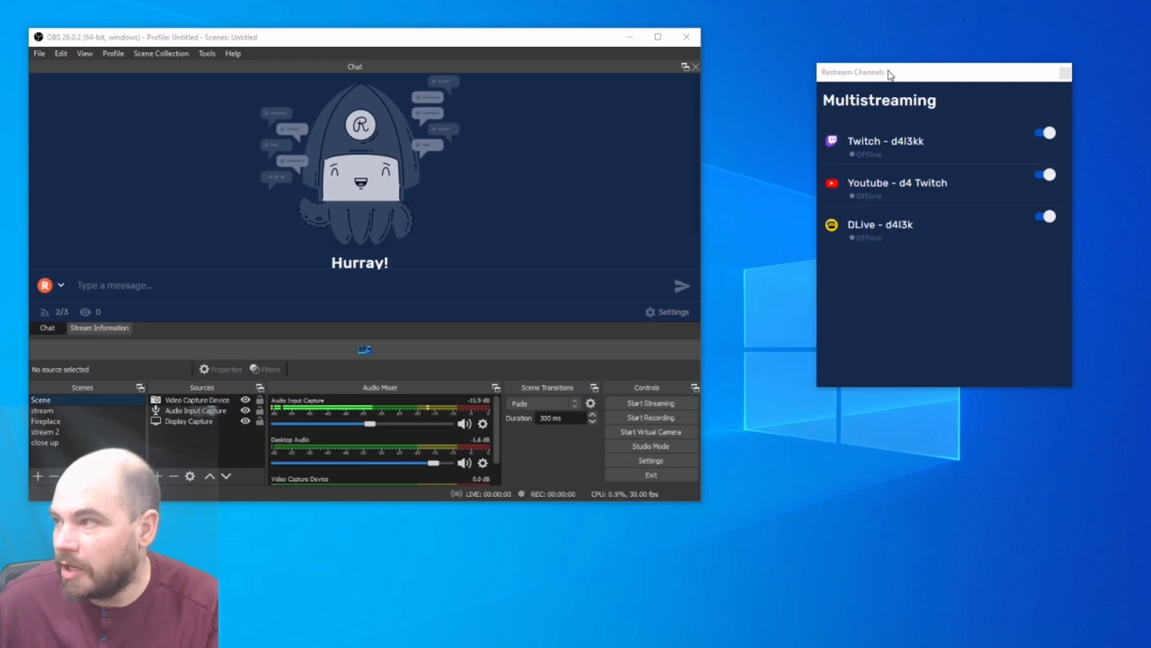
mouse_move(887, 72)
mouse_down()
mouse_move(326, 261)
mouse_move(297, 290)
mouse_move(227, 201)
mouse_move(309, 106)
mouse_move(384, 72)
mouse_move(244, 167)
mouse_up()
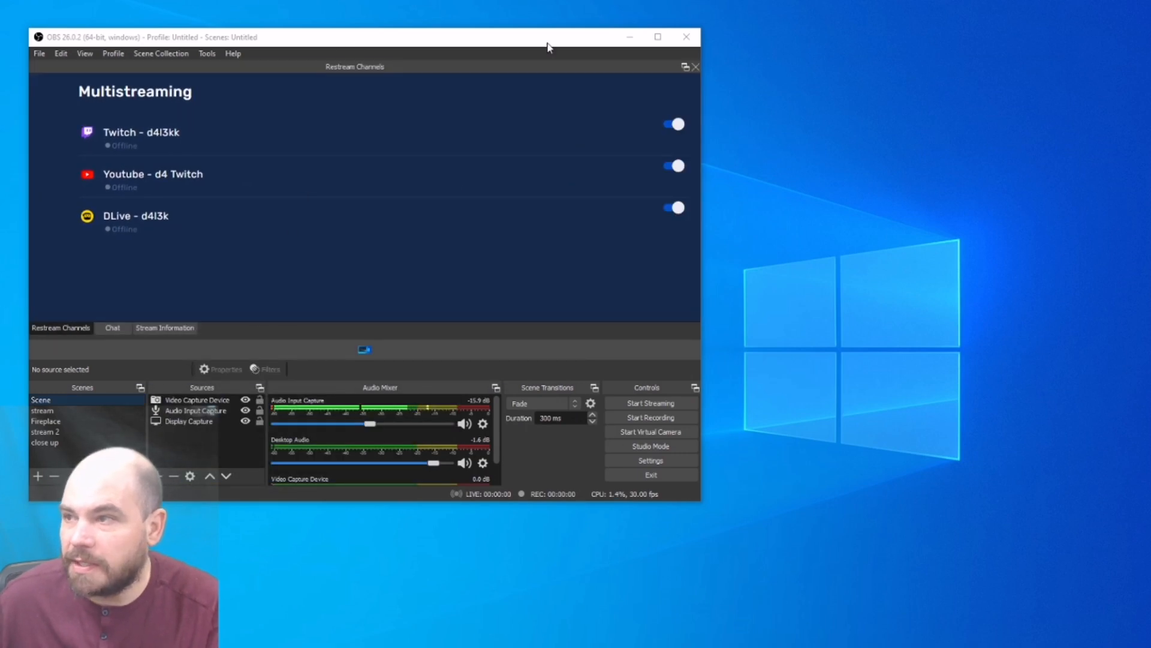
Maximize OBS and cycle through the Chat, Stream Information and Restream Channels tabs
click(657, 37)
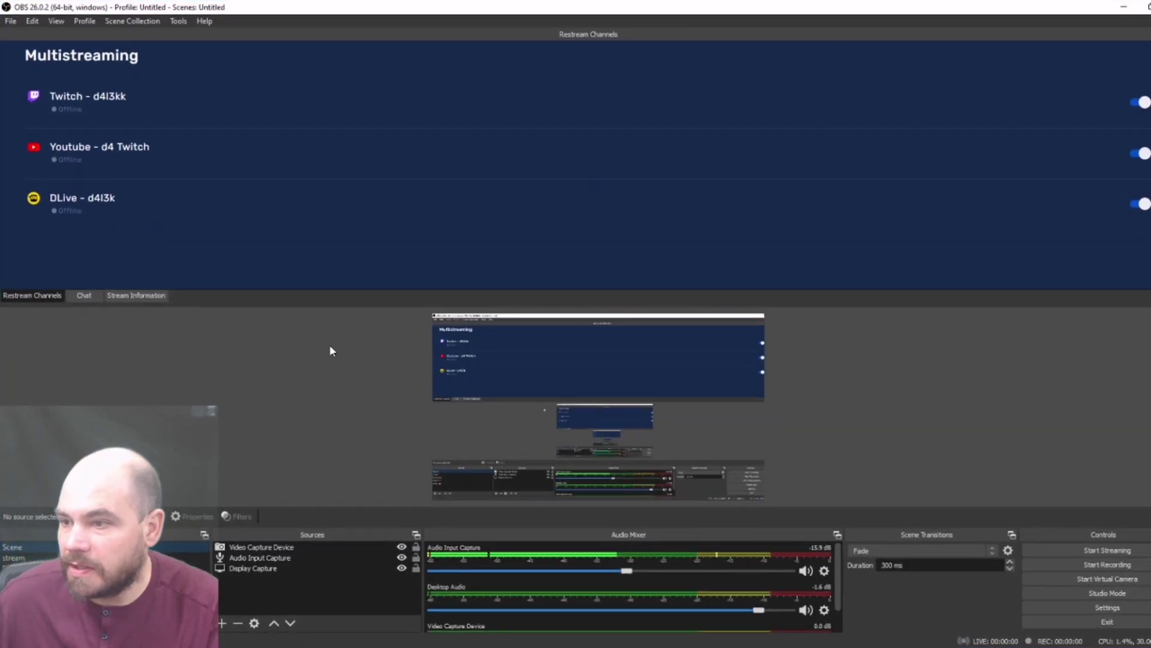
click(84, 296)
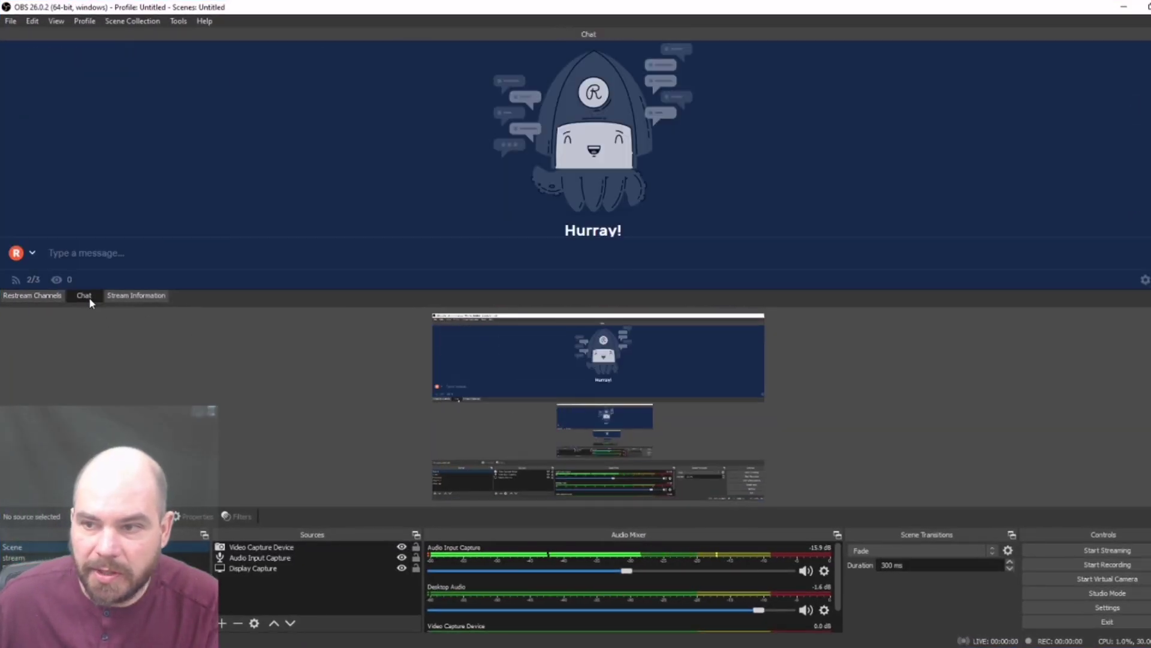
click(123, 299)
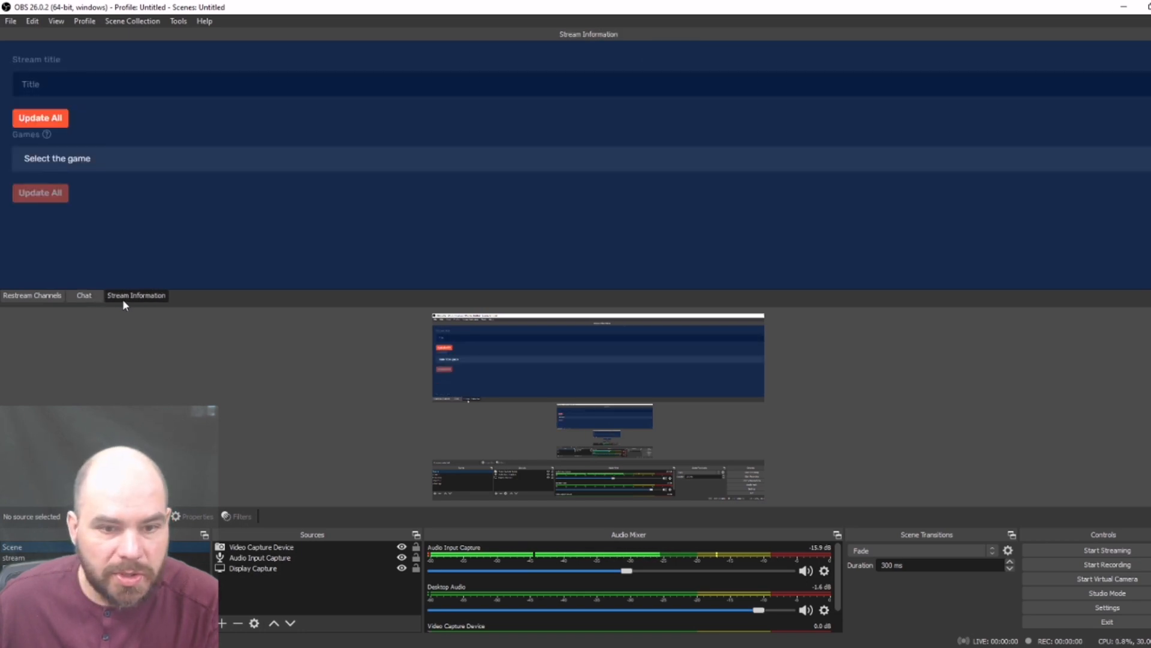
click(83, 295)
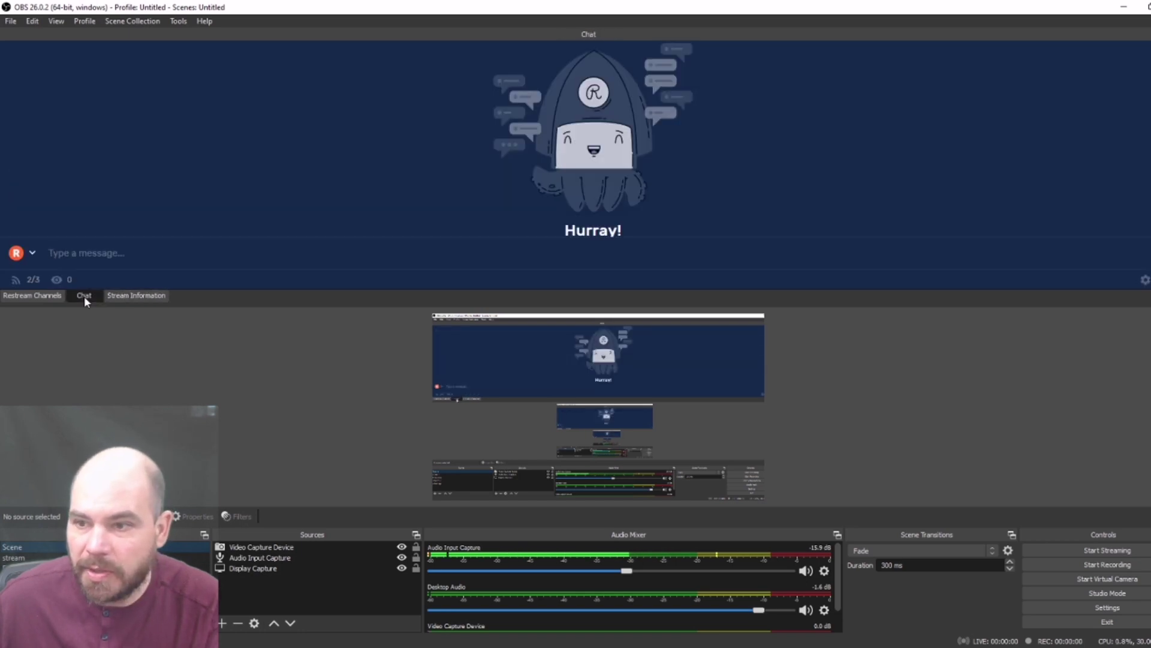
click(45, 296)
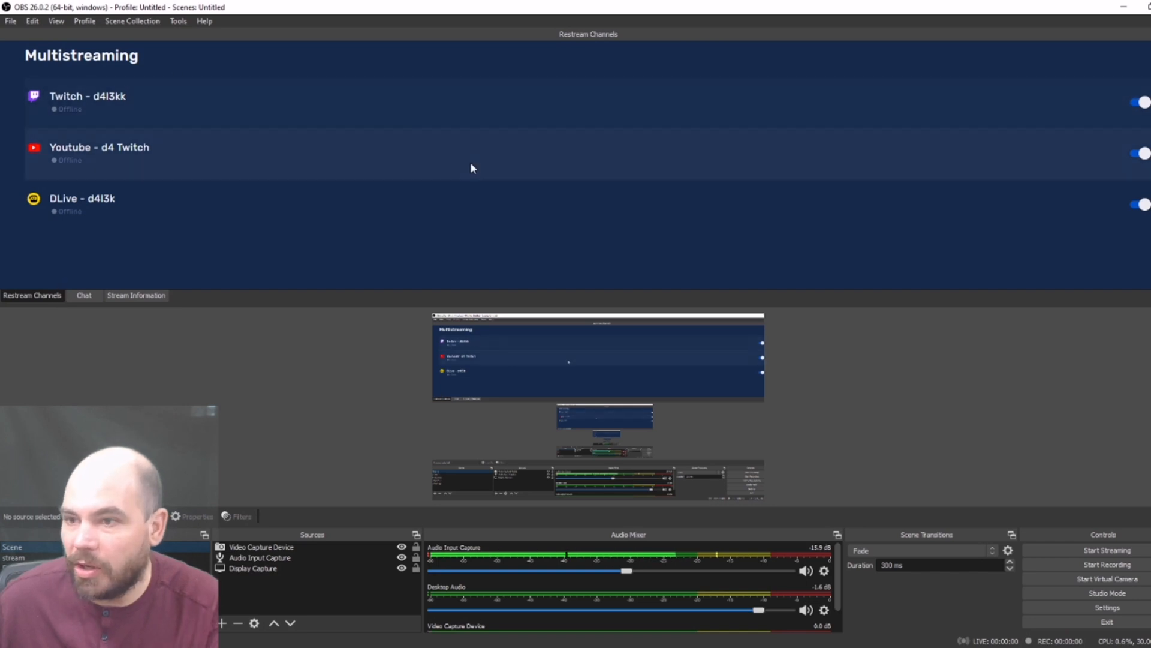
Update the stream title to 'title' on all channels, then return to the Chat tab
click(132, 296)
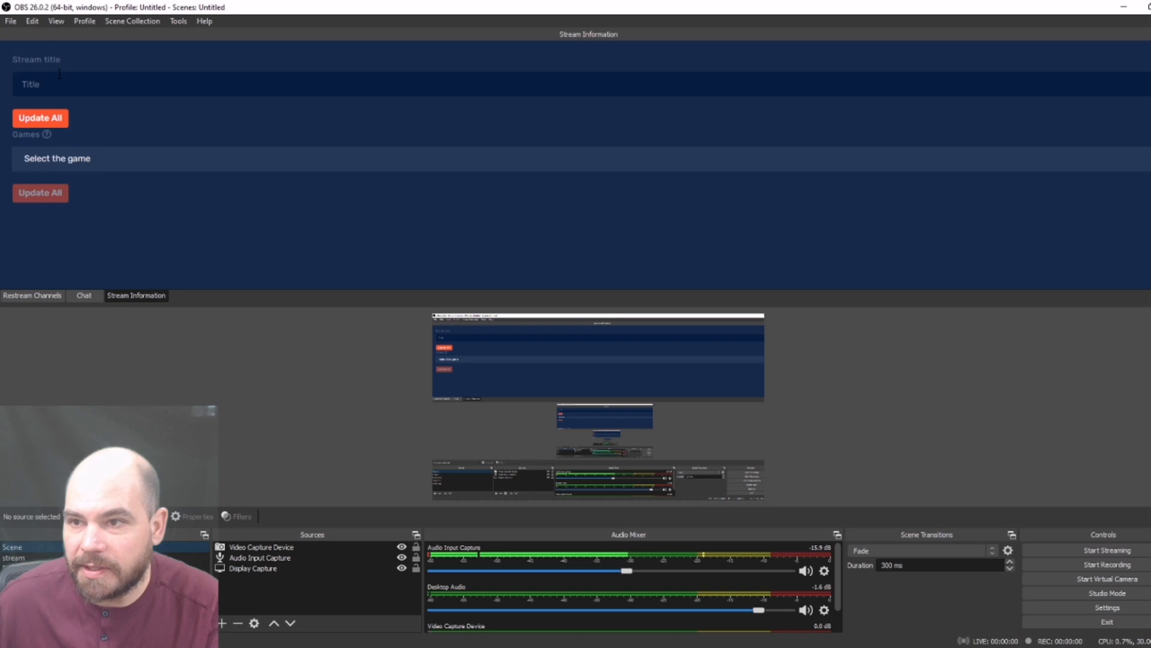
text(title)
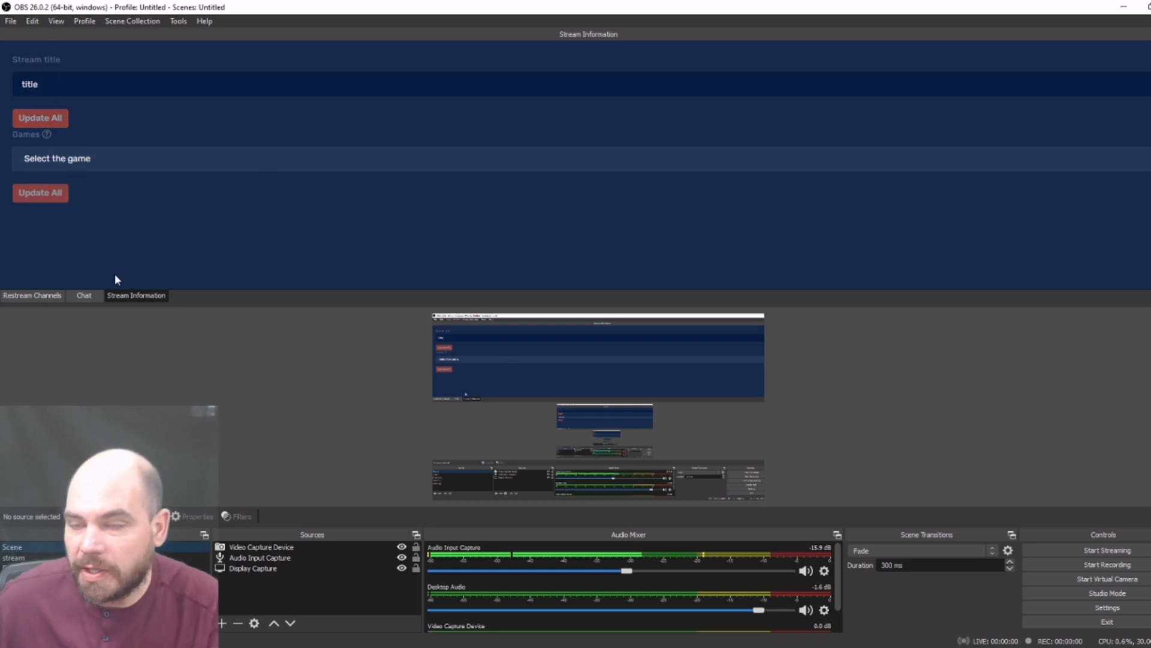
key(Return)
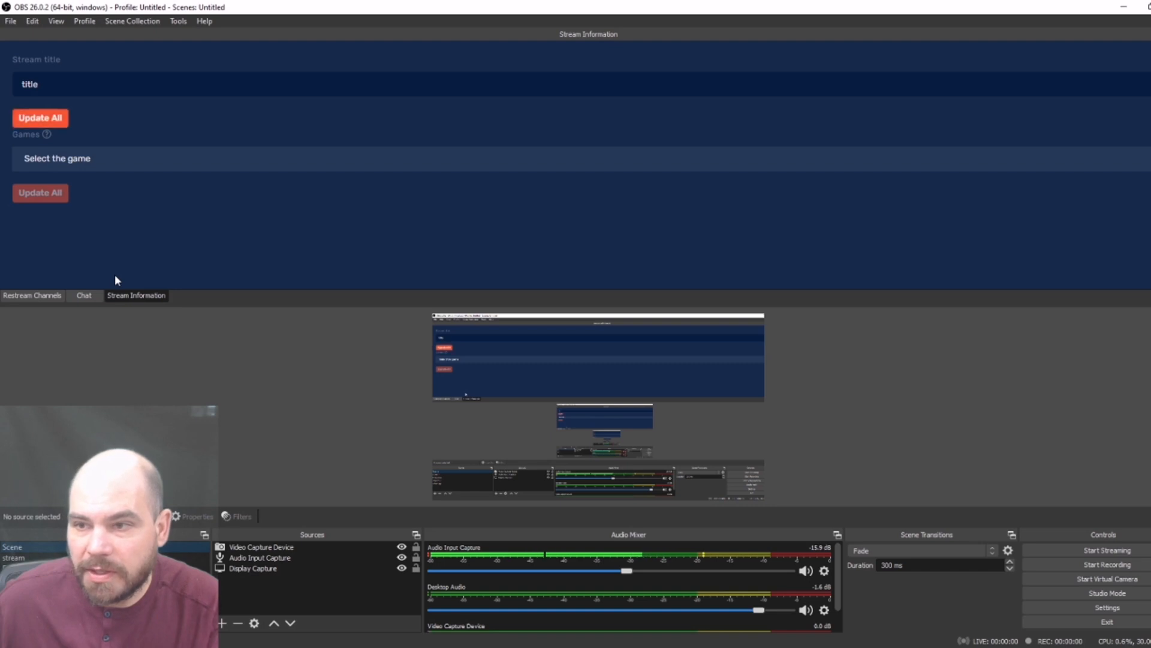
click(91, 294)
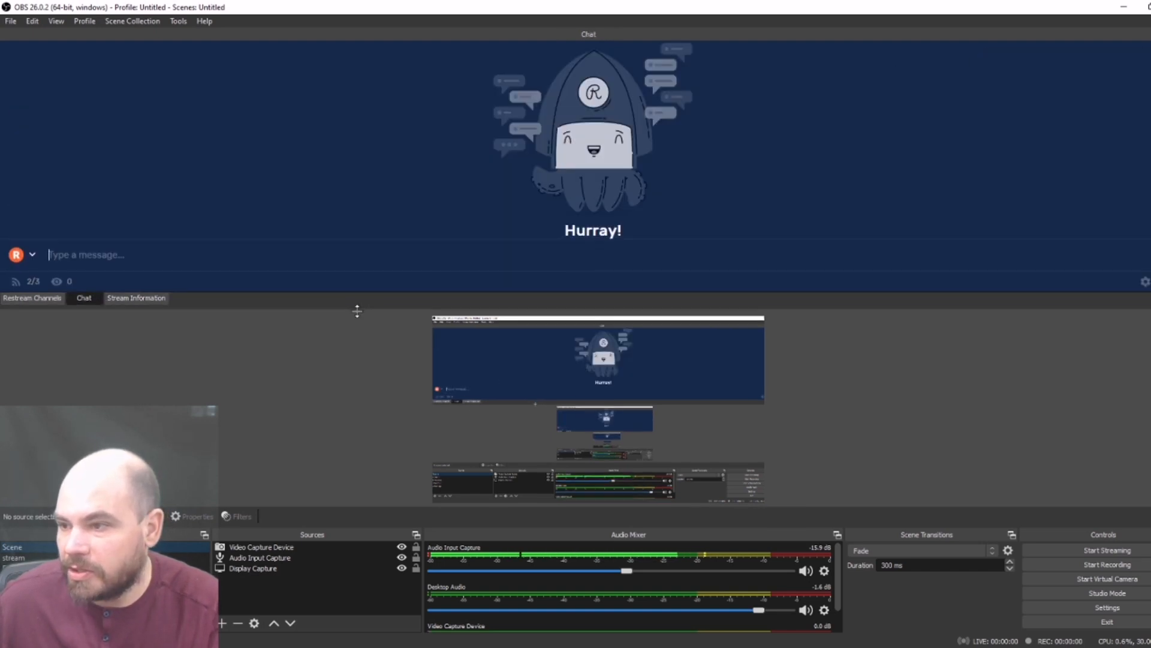
Enlarge the docked Chat panel by dragging the splitter down, shrinking the preview
drag(356, 306, 359, 388)
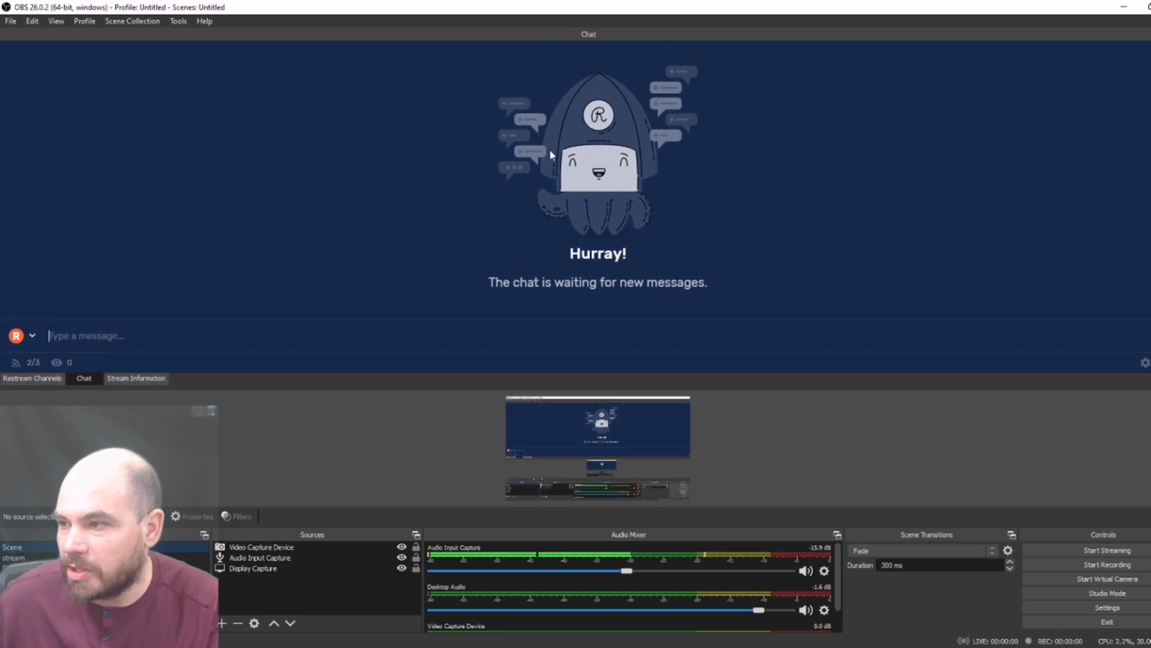